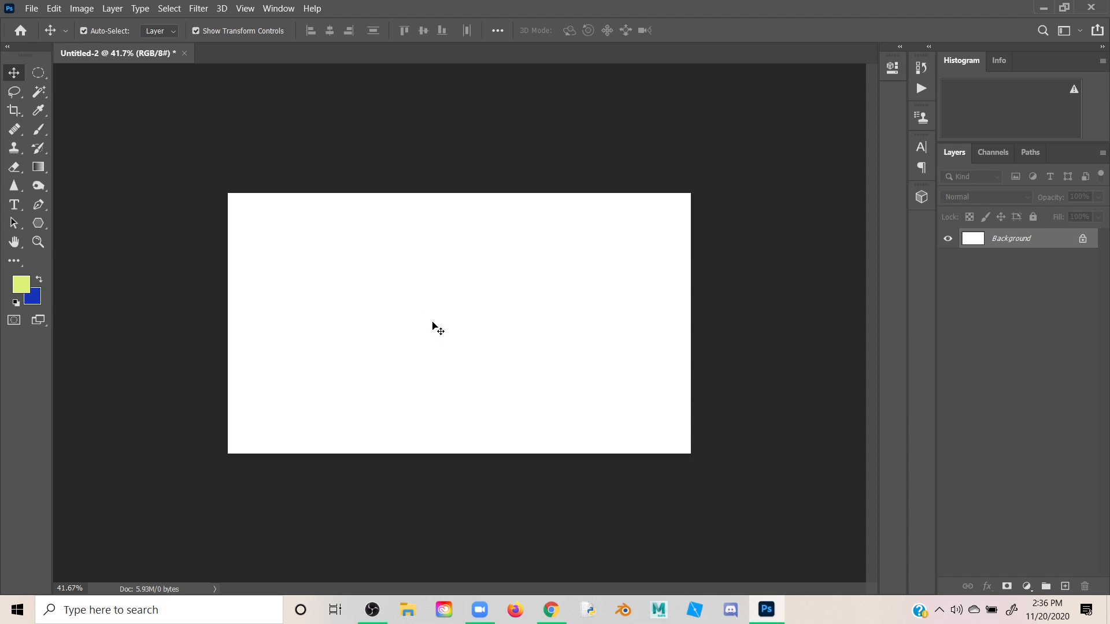
Open the image CanyonShot.jpg from the Pictures folder as a new document.
{"action": "left_click", "coordinate": [32, 8]}
{"action": "left_click", "coordinate": [47, 36]}
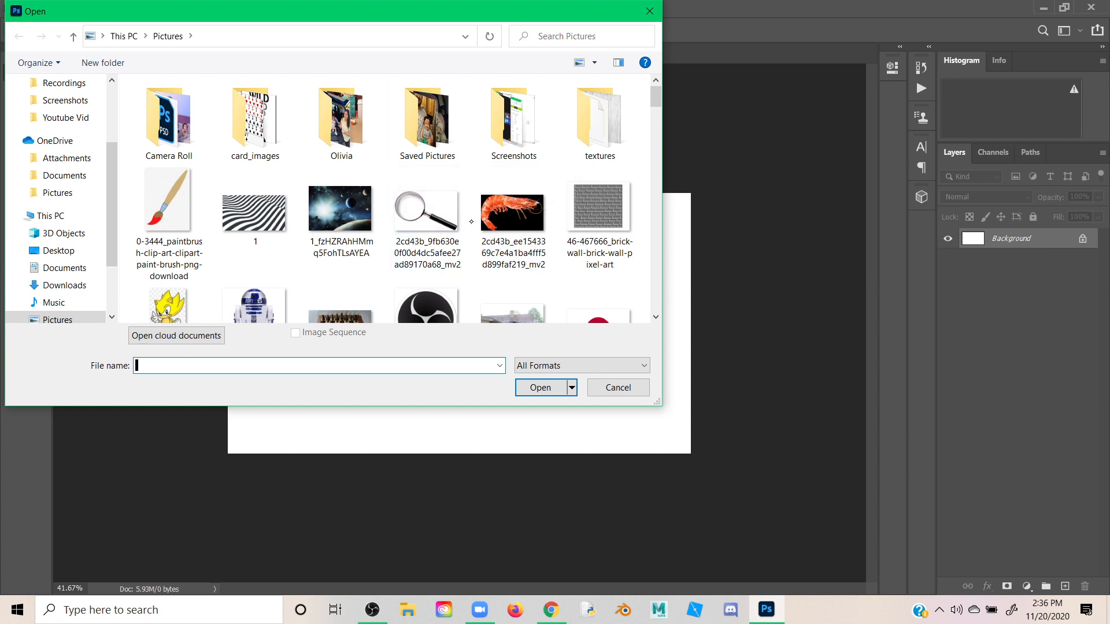
{"action": "scroll", "coordinate": [353, 179], "scroll_direction": "down", "scroll_amount": 10}
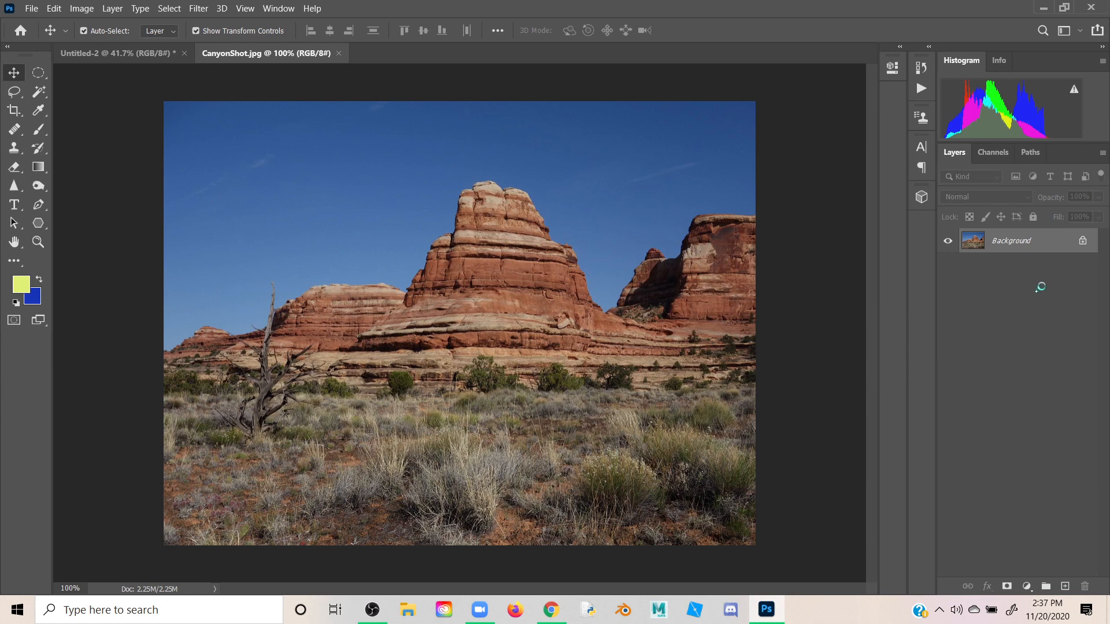
Unlock the canyon photo's Background layer, keeping the default blending options.
{"action": "left_click", "coordinate": [1083, 242]}
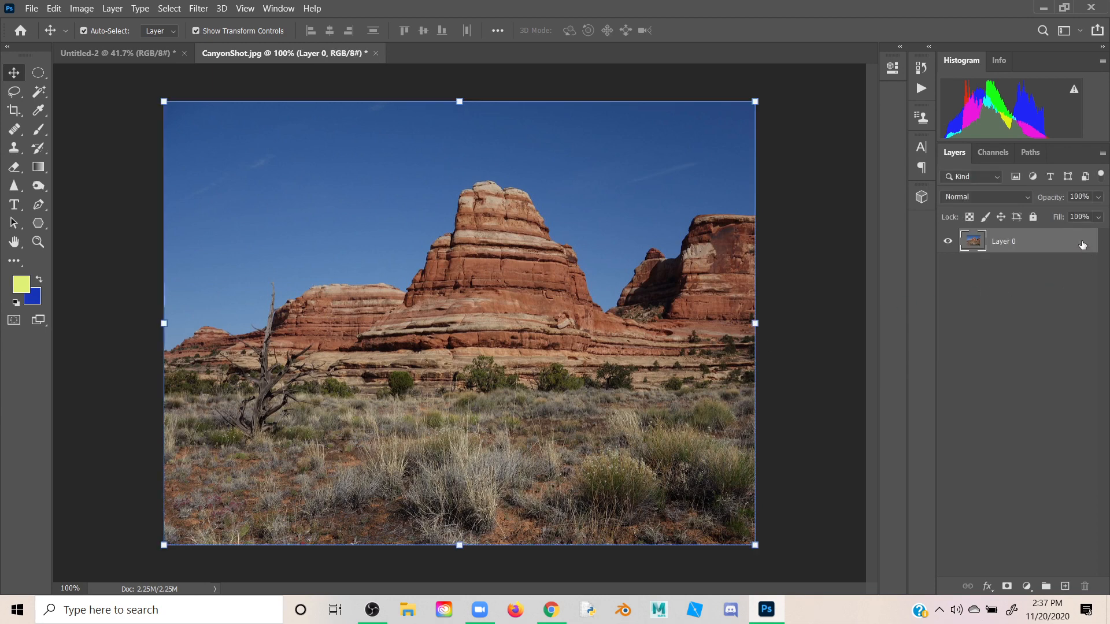
{"action": "double_click", "coordinate": [1083, 244]}
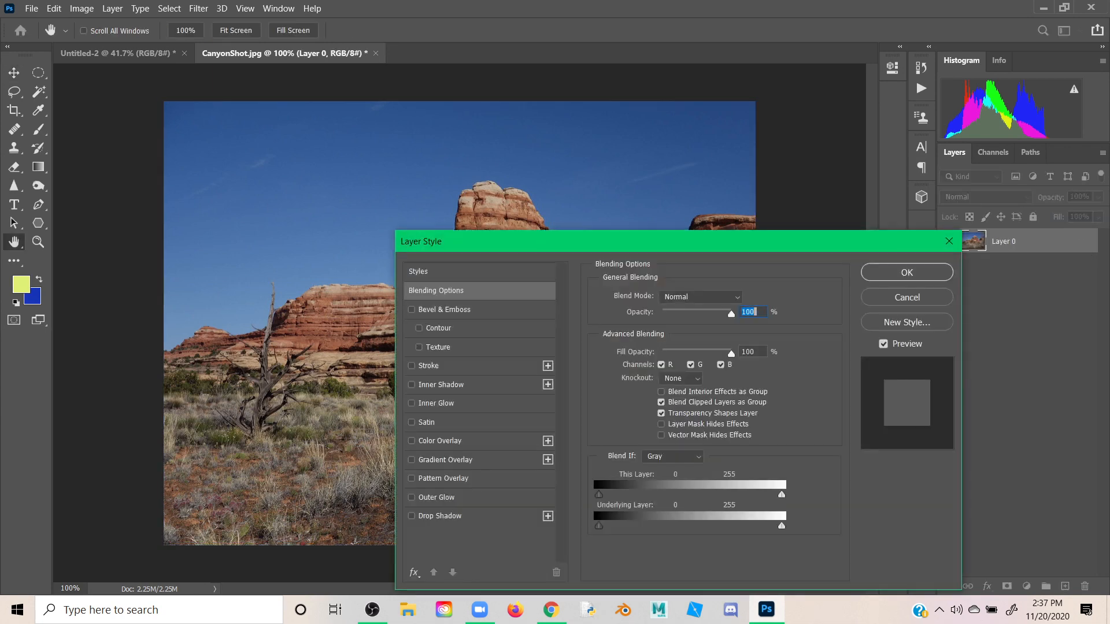
{"action": "left_click", "coordinate": [923, 274]}
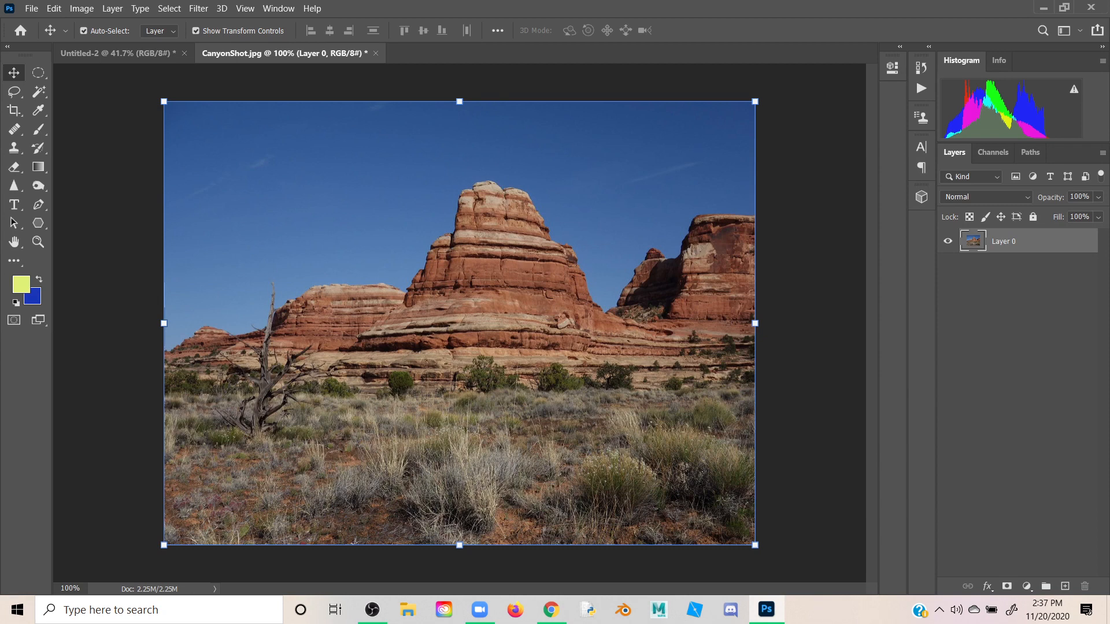
Try painting a yellow ring around the butte's peak with a soft round 60 px brush at 0% hardness, and undo it.
{"action": "left_click", "coordinate": [38, 129]}
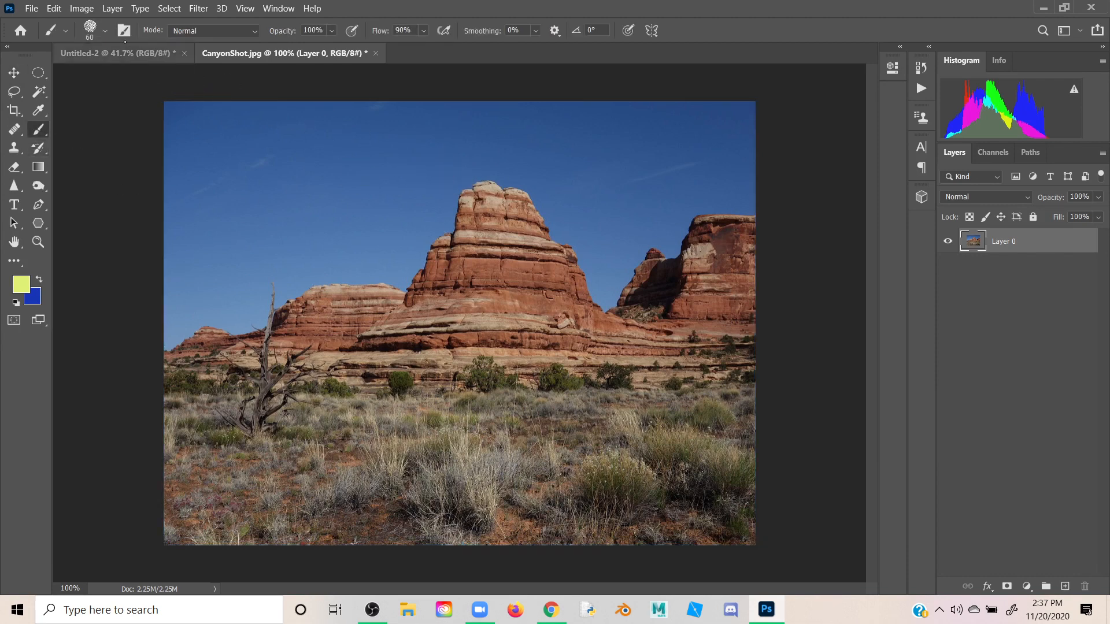
{"action": "left_click", "coordinate": [106, 30]}
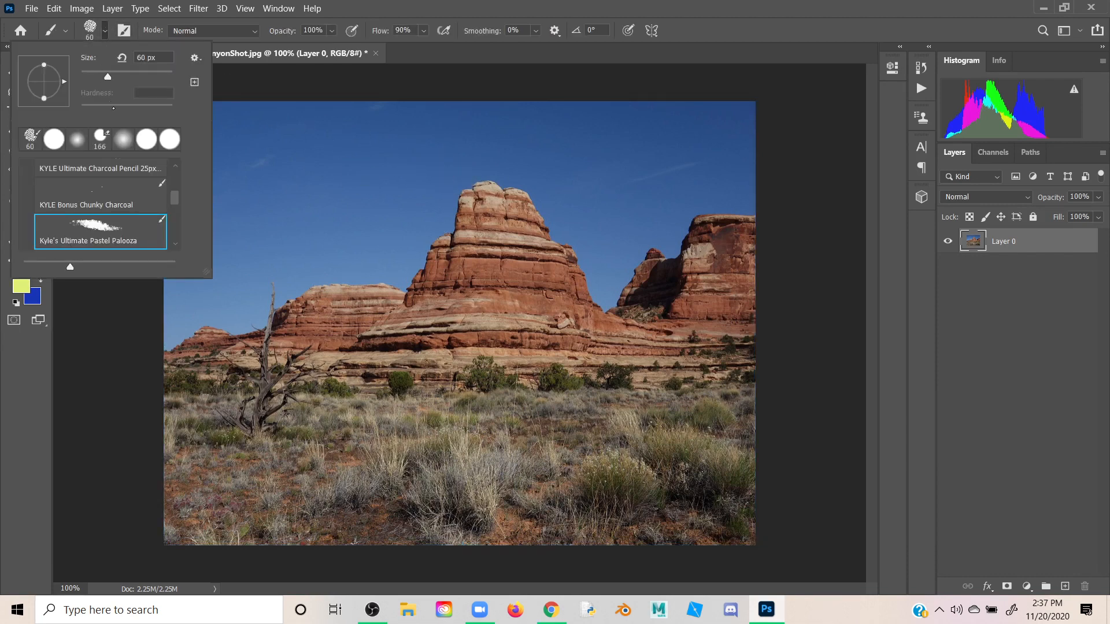
{"action": "left_click", "coordinate": [123, 140]}
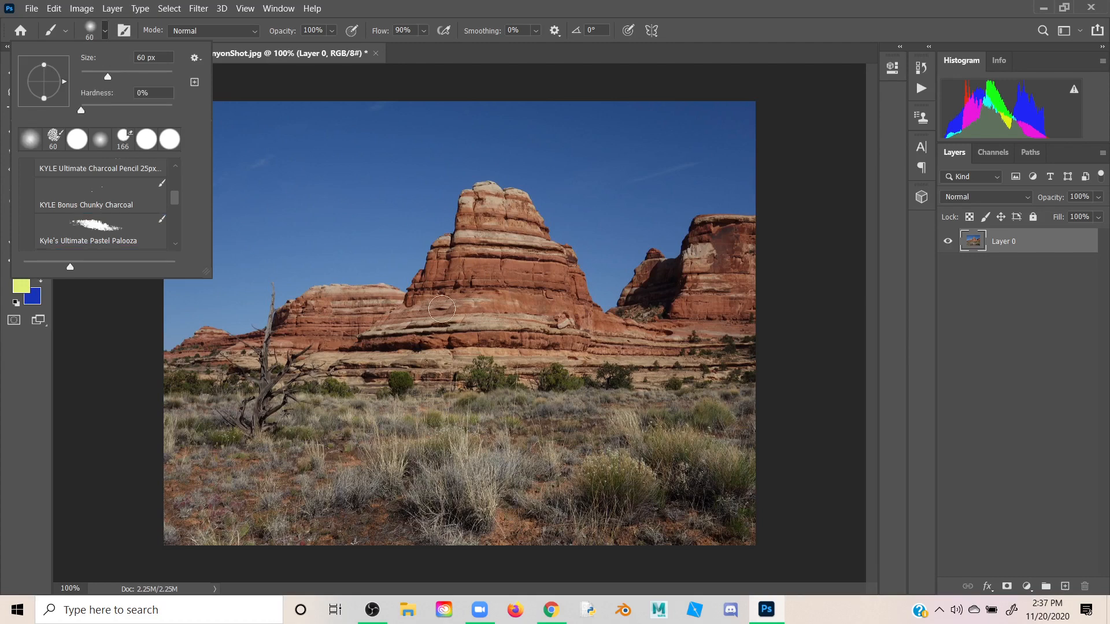
{"action": "mouse_move", "coordinate": [486, 146]}
{"action": "left_mouse_down"}
{"action": "mouse_move", "coordinate": [432, 198]}
{"action": "mouse_move", "coordinate": [510, 252]}
{"action": "mouse_move", "coordinate": [551, 162]}
{"action": "mouse_move", "coordinate": [486, 143]}
{"action": "left_mouse_up"}
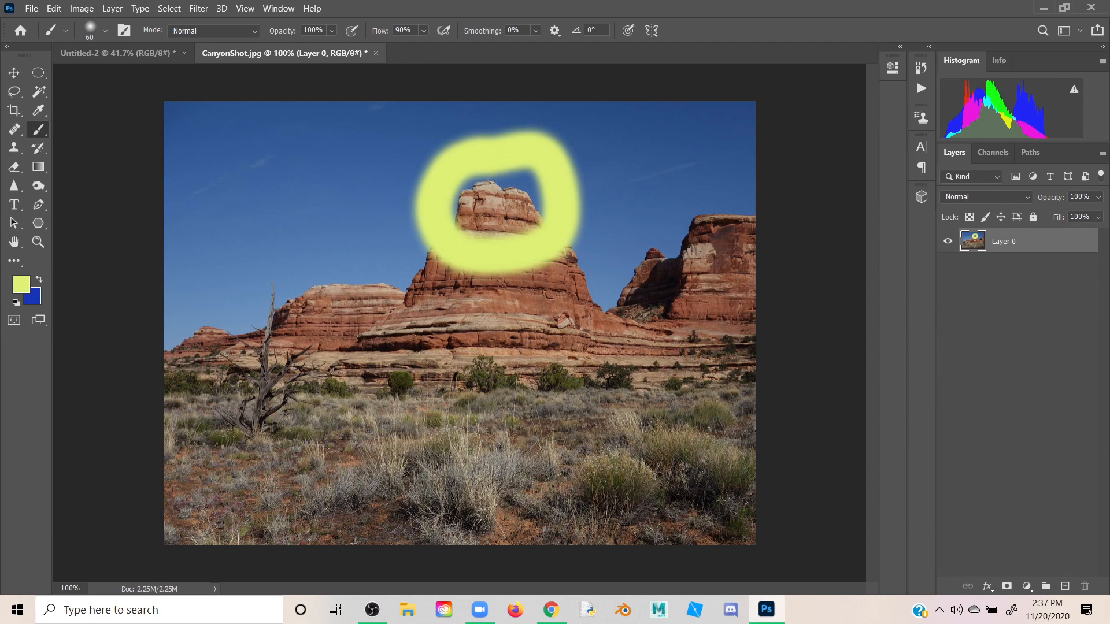
{"action": "key", "text": "ctrl+z"}
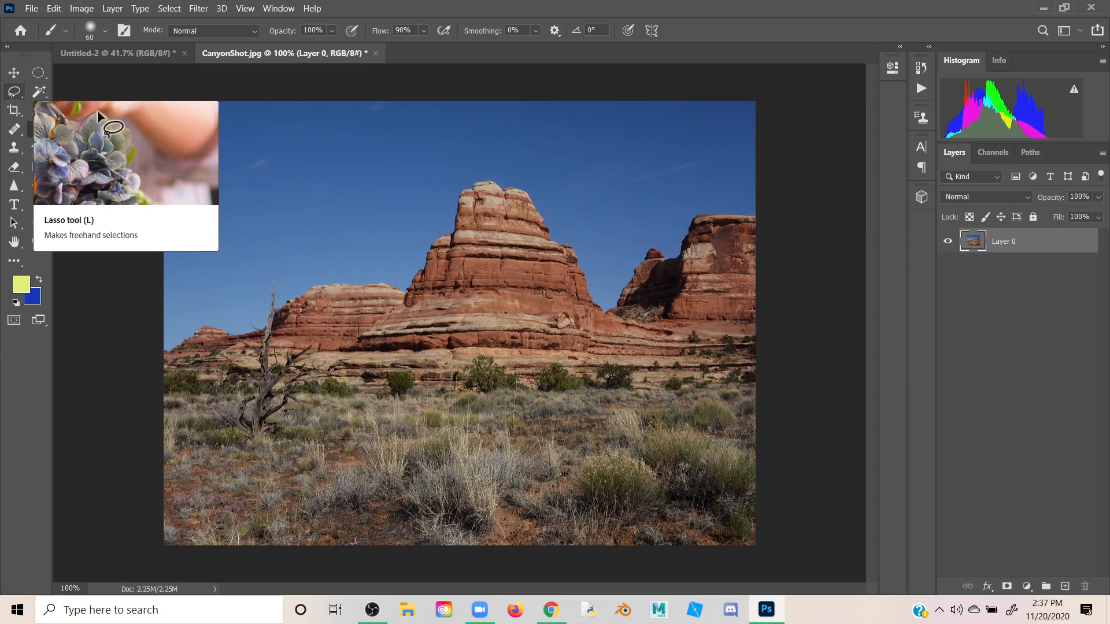
Outline the upper part of the central butte with the freehand Lasso tool at 0 px feather.
{"action": "left_click", "coordinate": [14, 92]}
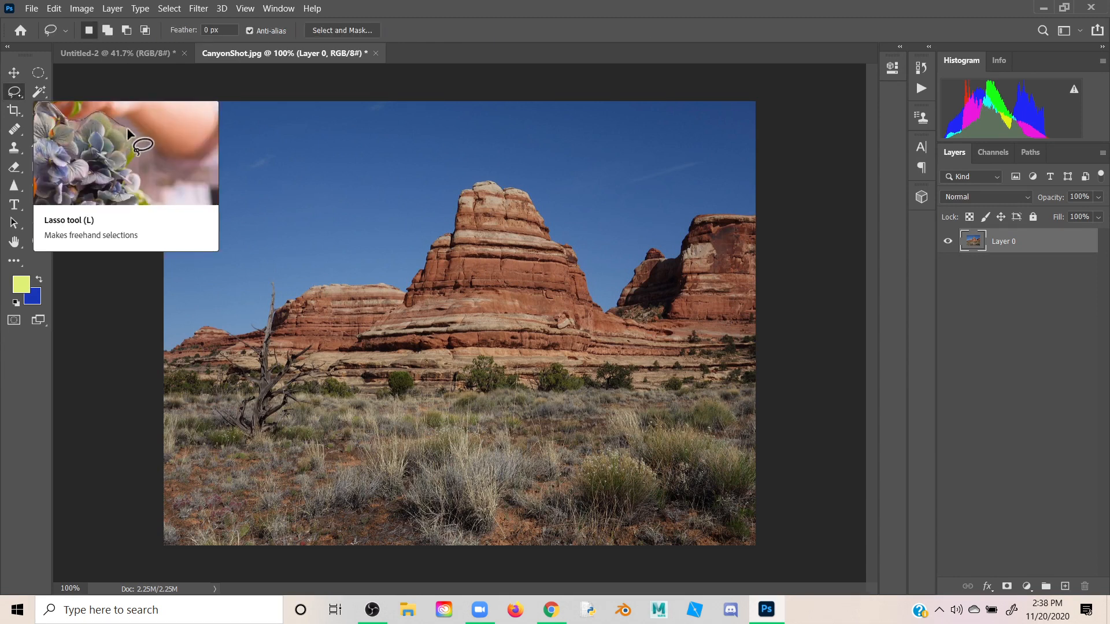
{"action": "left_click", "coordinate": [20, 93]}
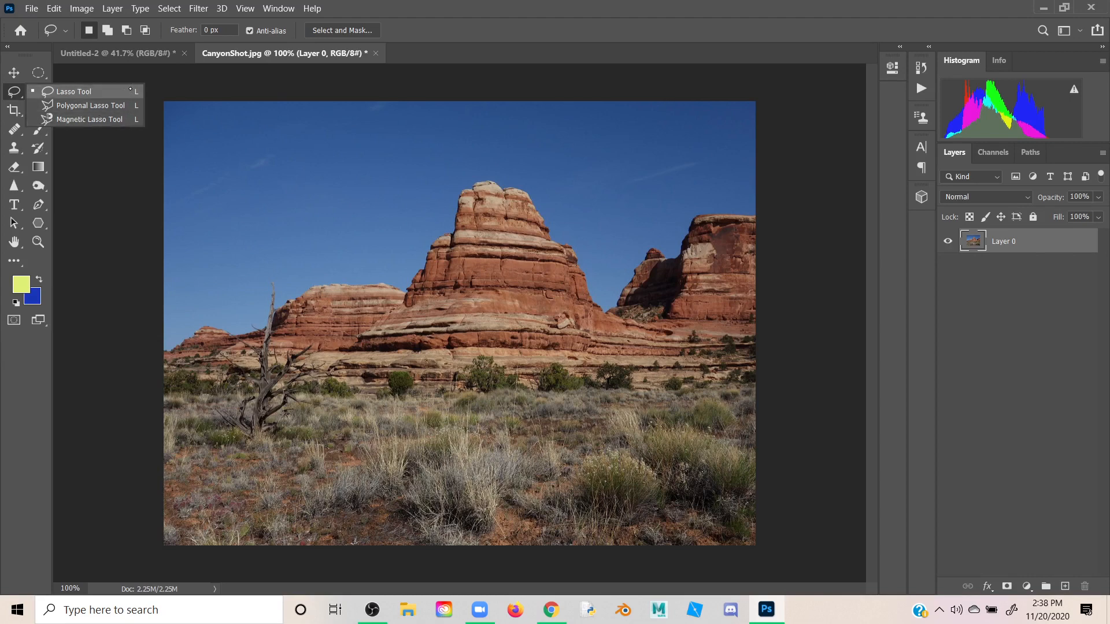
{"action": "left_click", "coordinate": [130, 90]}
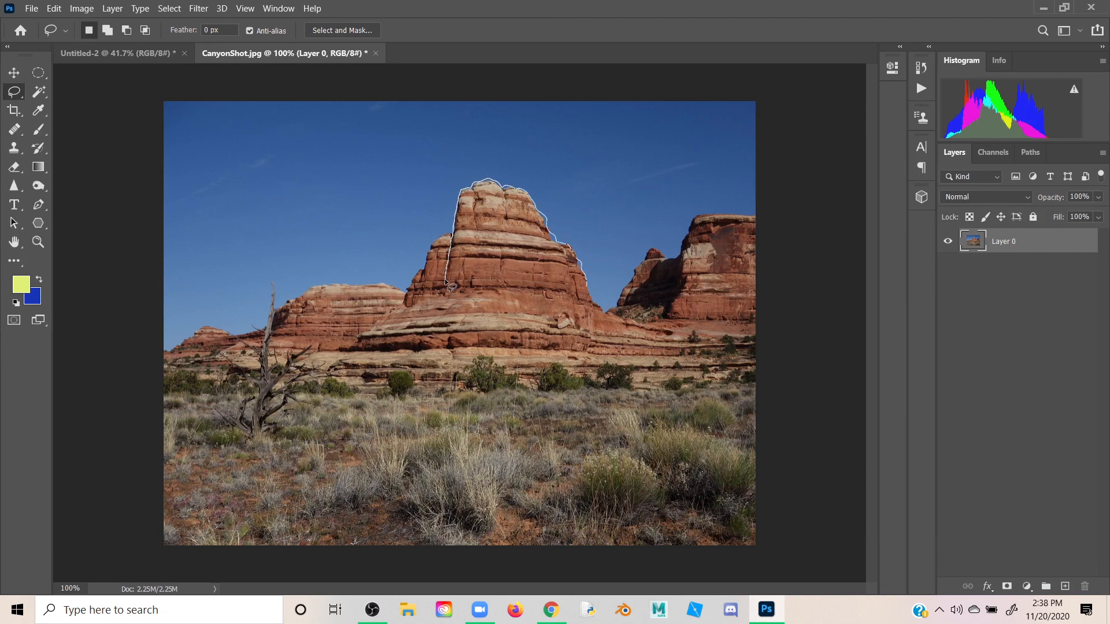
{"action": "left_click_drag", "start_coordinate": [551, 289], "coordinate": [519, 285]}
{"action": "left_click_drag", "start_coordinate": [452, 287], "coordinate": [448, 282]}
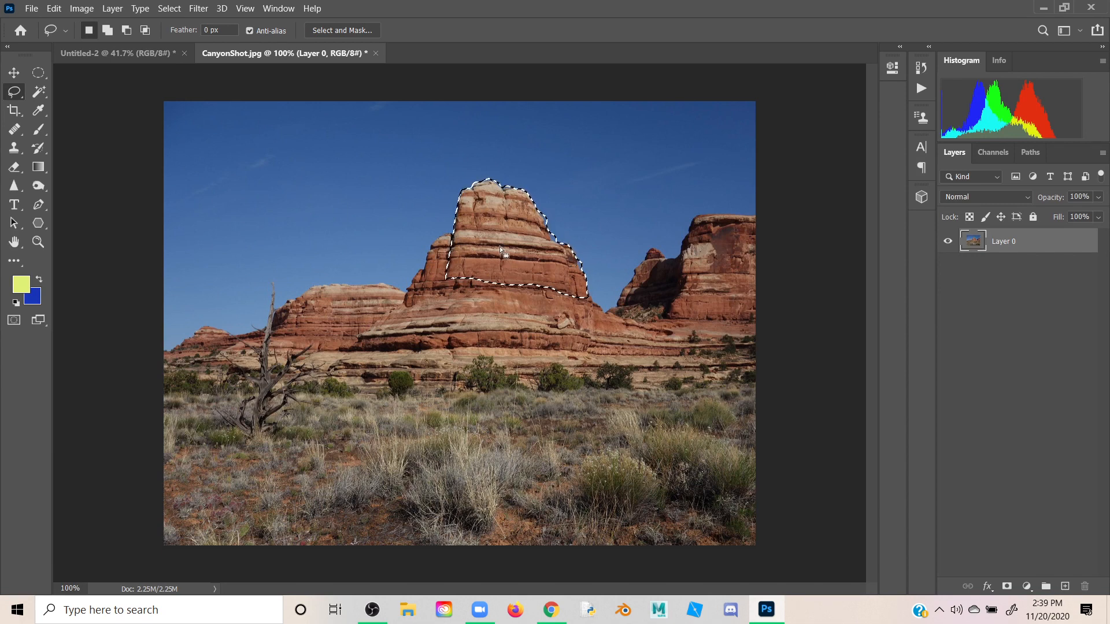
Place a copy of the selected rock slightly higher with the Move tool to make the butte taller.
{"action": "left_click", "coordinate": [14, 73]}
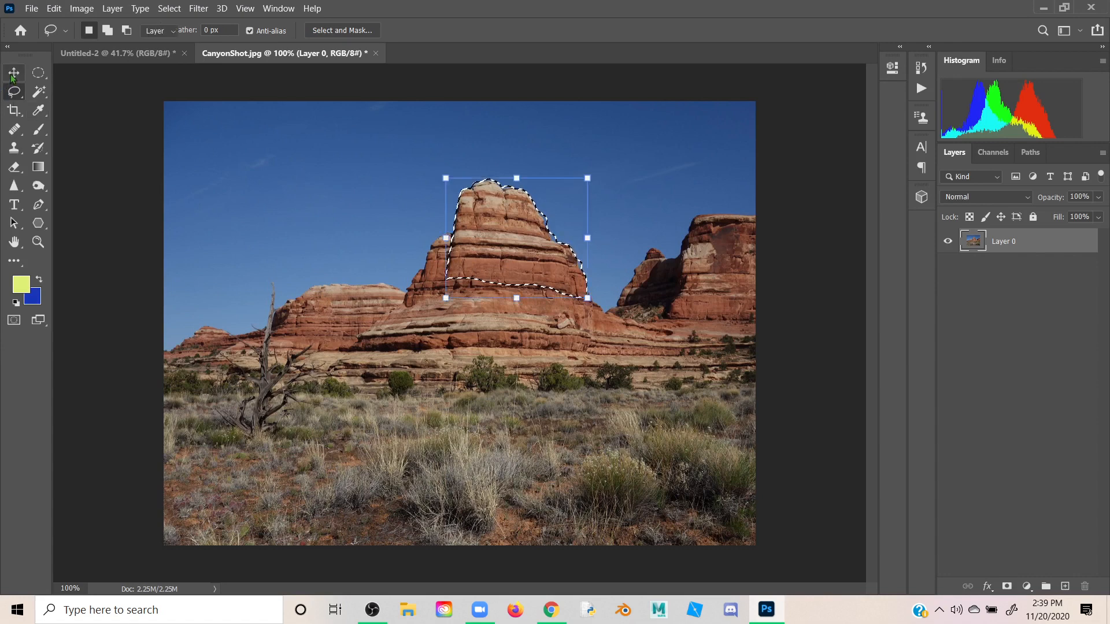
{"action": "left_click", "coordinate": [13, 74]}
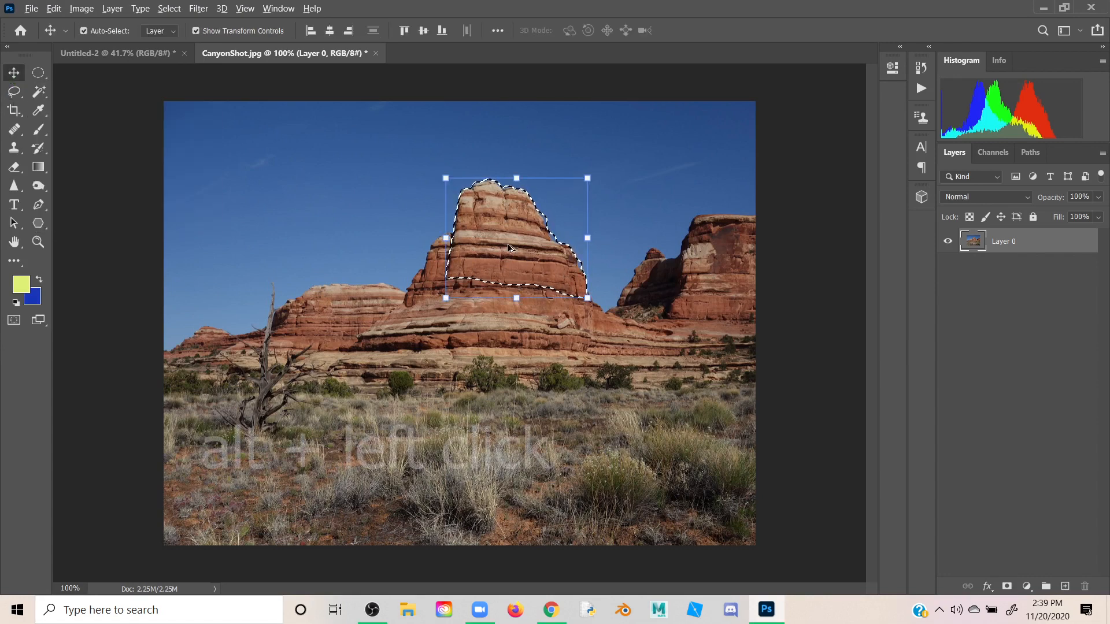
{"action": "left_click_drag", "start_coordinate": [496, 252], "coordinate": [502, 208]}
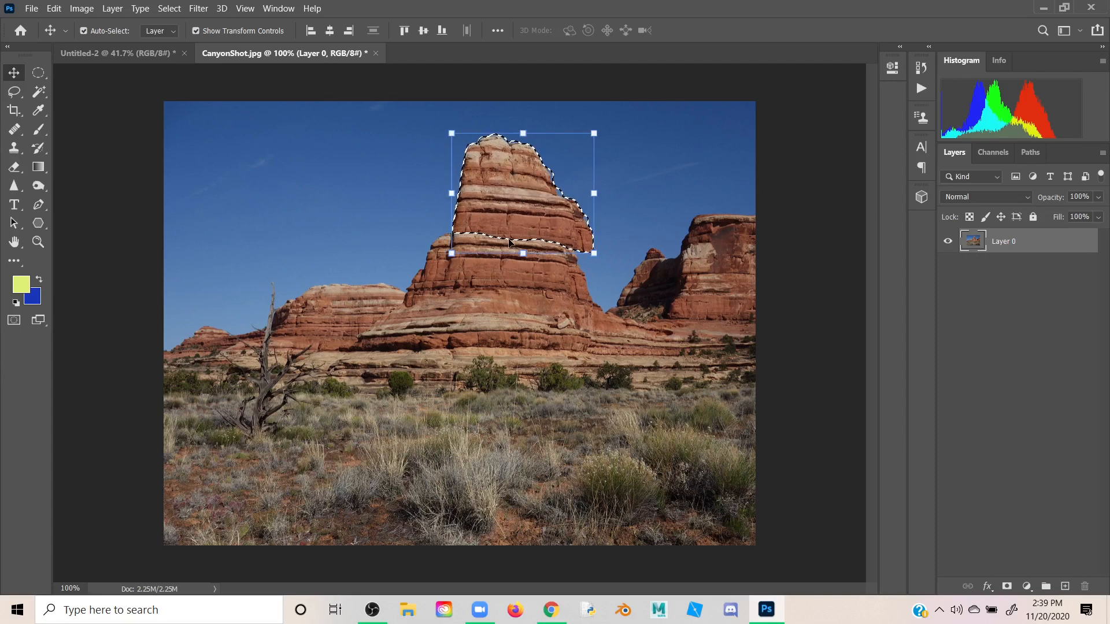
Undo the raised rock copy and clear the selection on the canyon photo.
{"action": "left_click", "coordinate": [170, 10]}
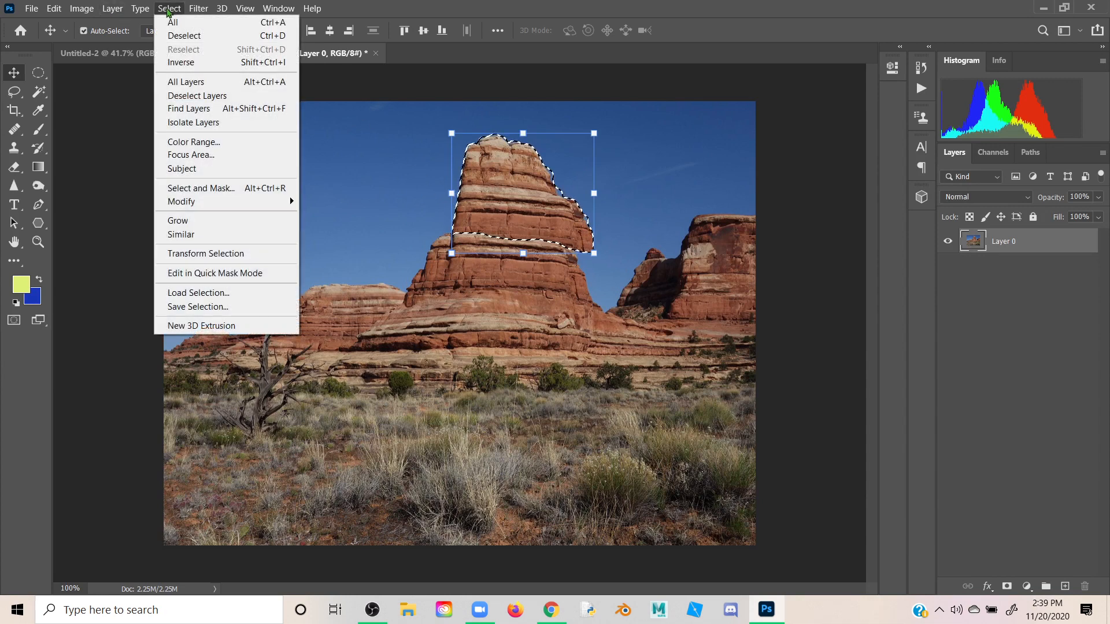
{"action": "left_click", "coordinate": [177, 37]}
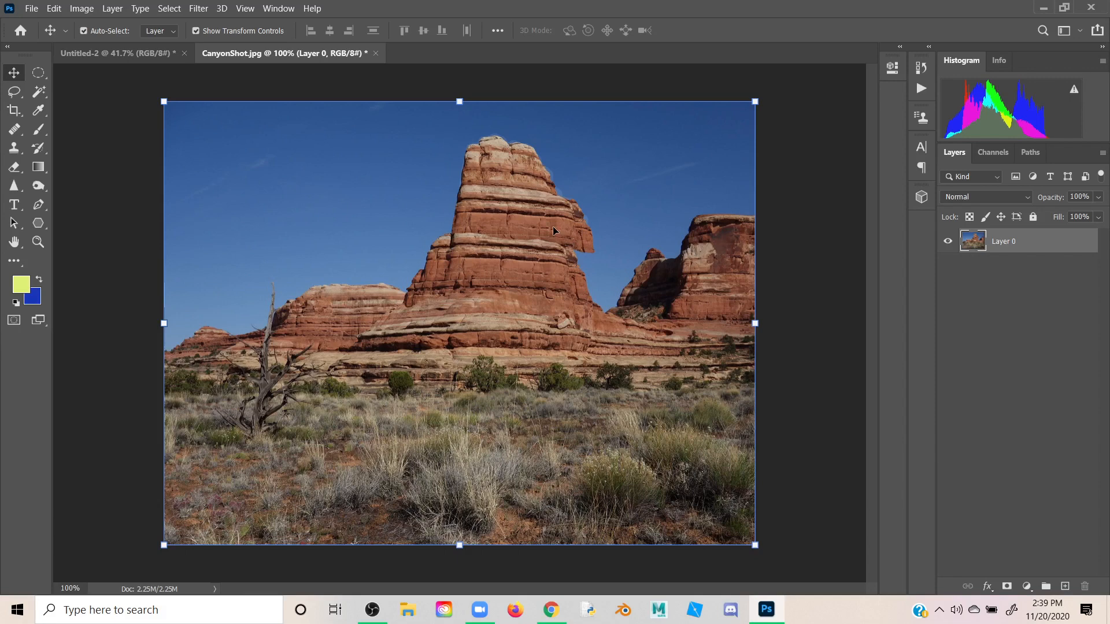
{"action": "key", "text": "ctrl+z"}
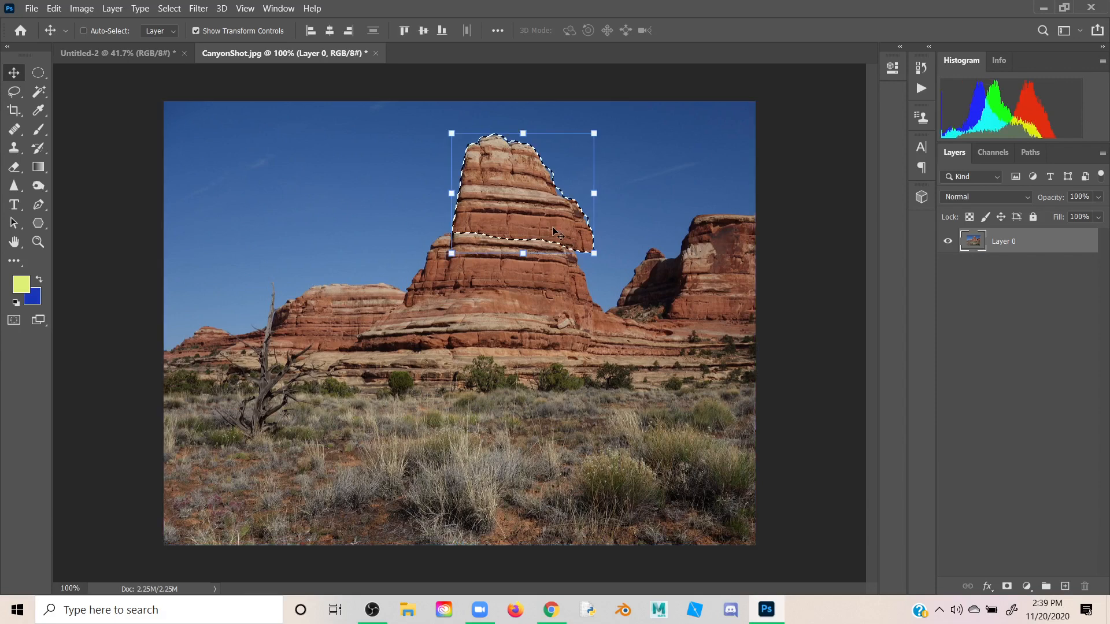
{"action": "key", "text": "ctrl+d"}
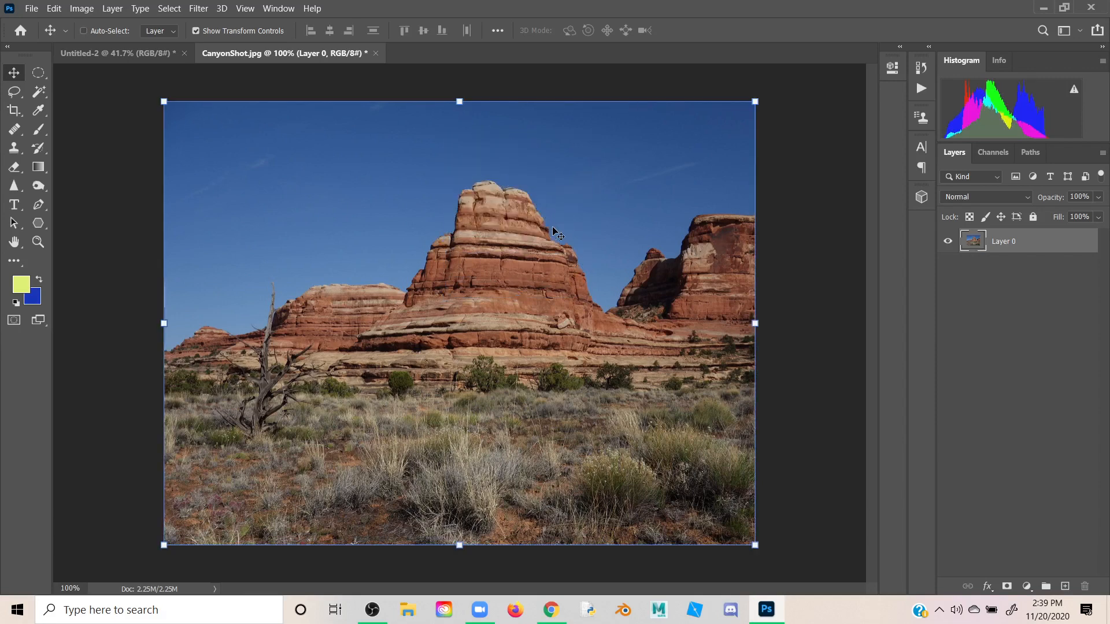
Outline the upper part of the central butte with the Polygonal Lasso tool, and deselect it.
{"action": "left_click", "coordinate": [13, 96]}
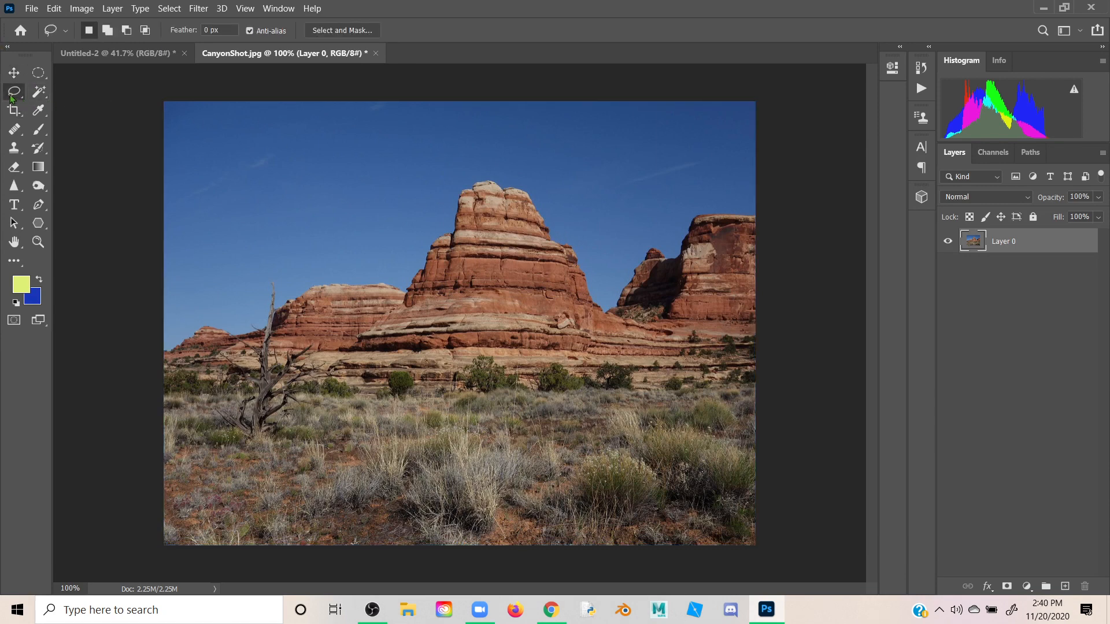
{"action": "right_click", "coordinate": [12, 96]}
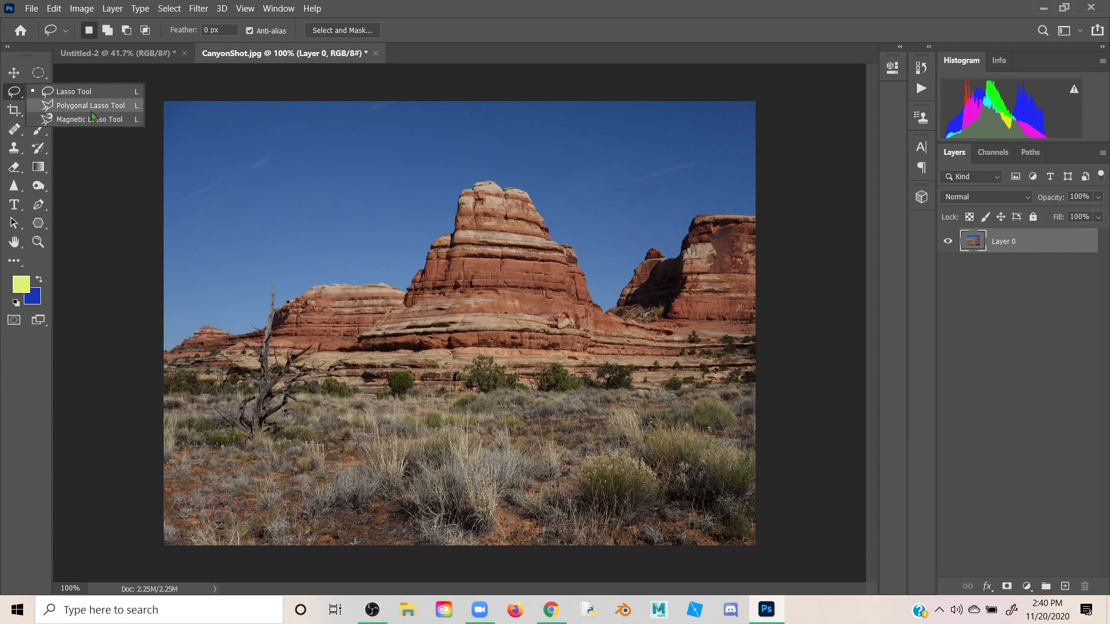
{"action": "left_click", "coordinate": [91, 109]}
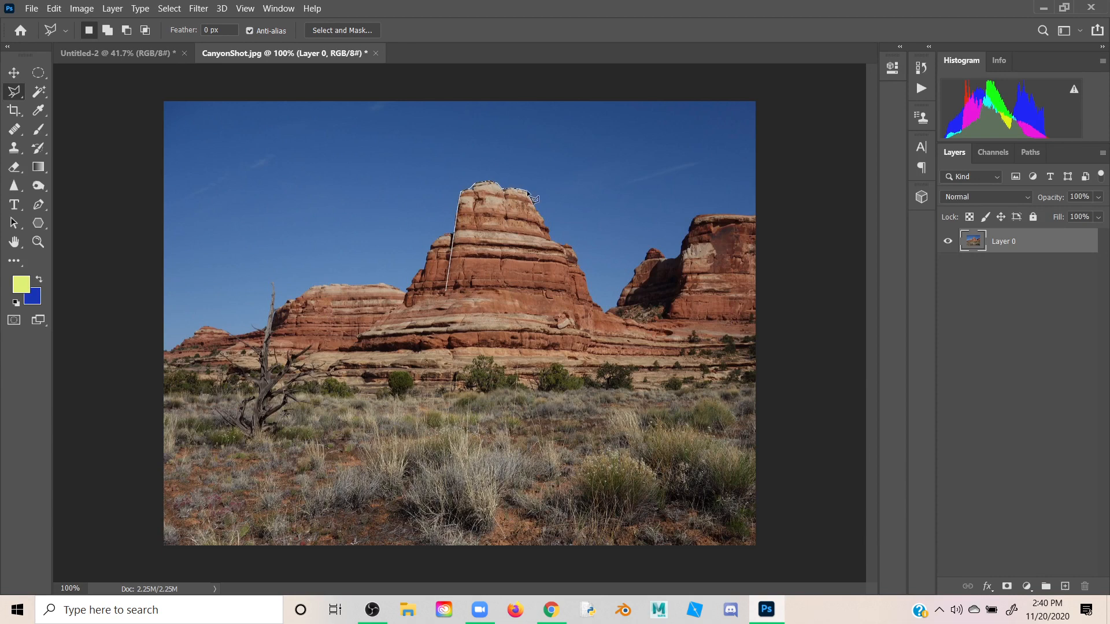
{"action": "left_click", "coordinate": [552, 240]}
{"action": "left_click", "coordinate": [592, 298]}
{"action": "left_click", "coordinate": [446, 291]}
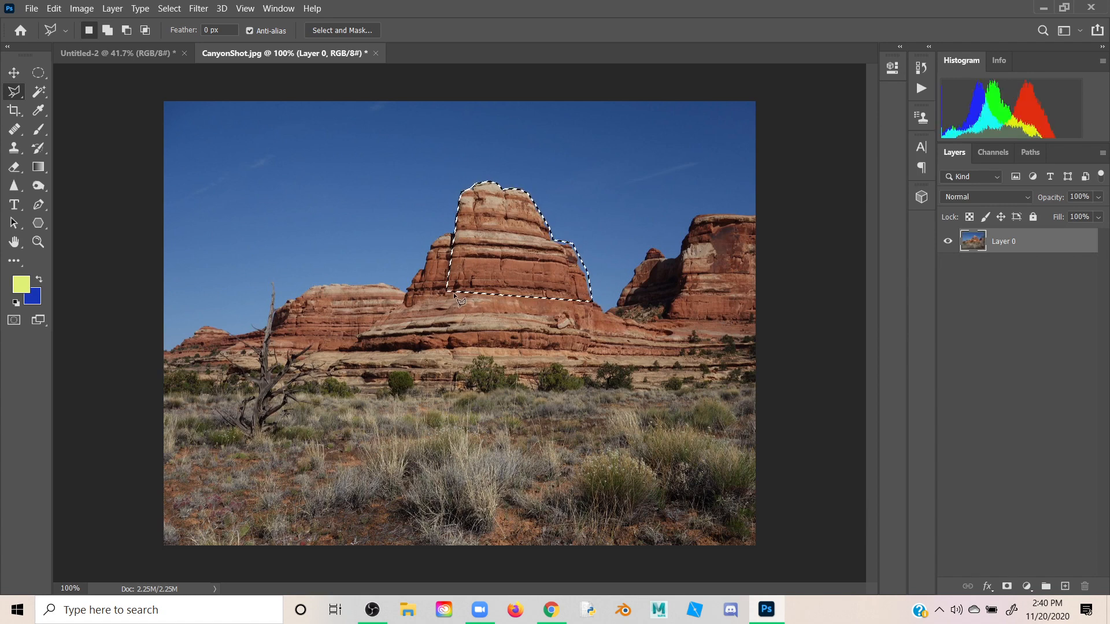
{"action": "key", "text": "ctrl+d"}
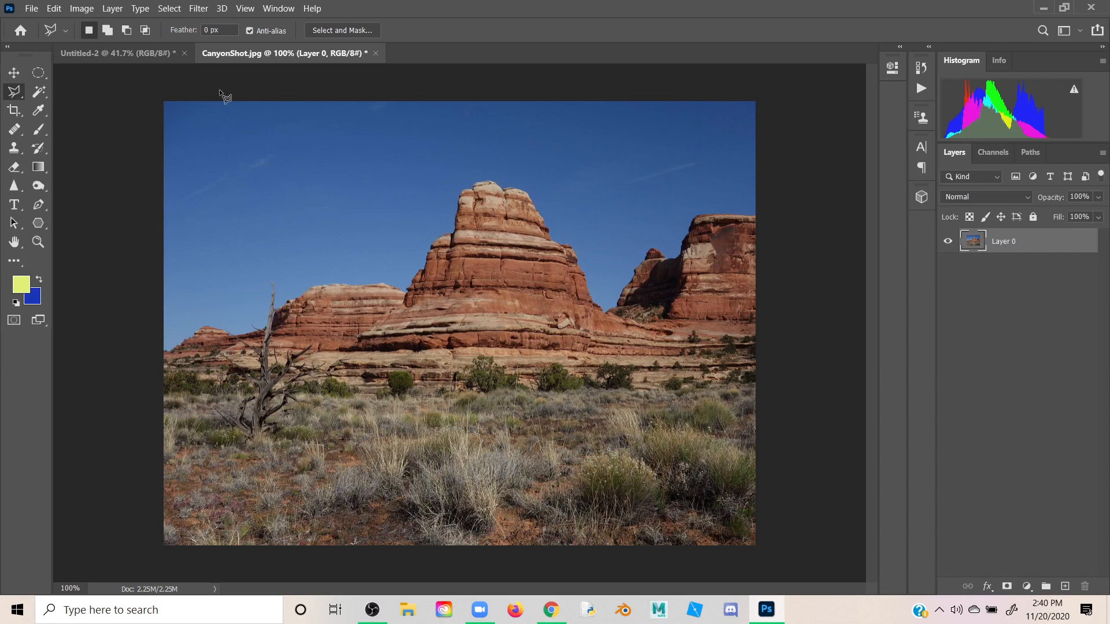
Select the upper part of the butte with the Magnetic Lasso tool, tracing the skyline edge and closing the lower side with straight segments.
{"action": "right_click", "coordinate": [10, 98]}
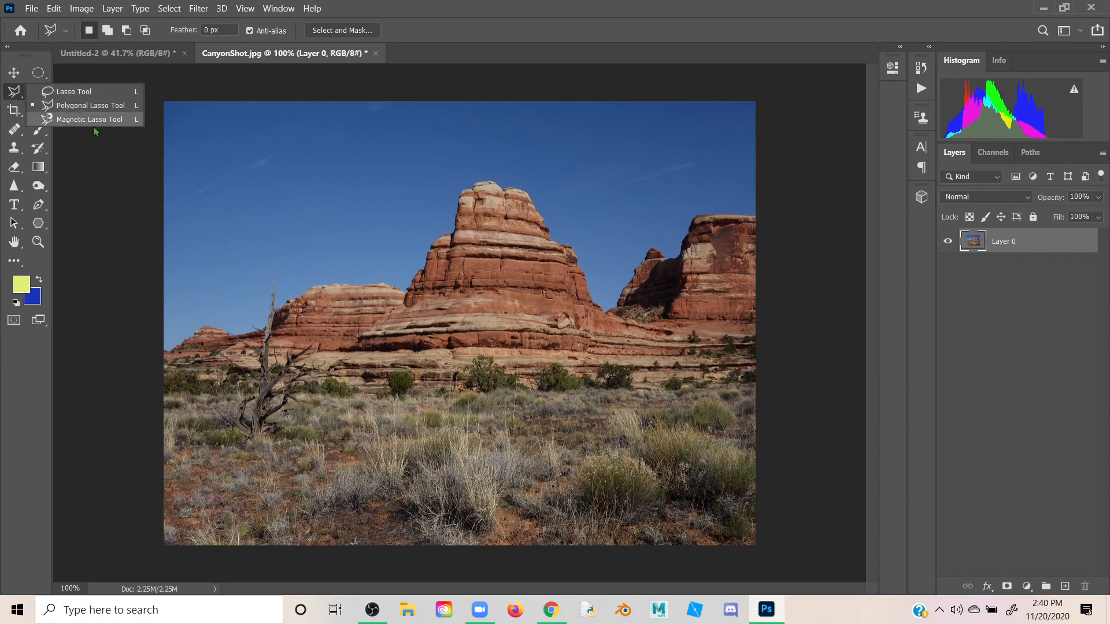
{"action": "left_click", "coordinate": [77, 120]}
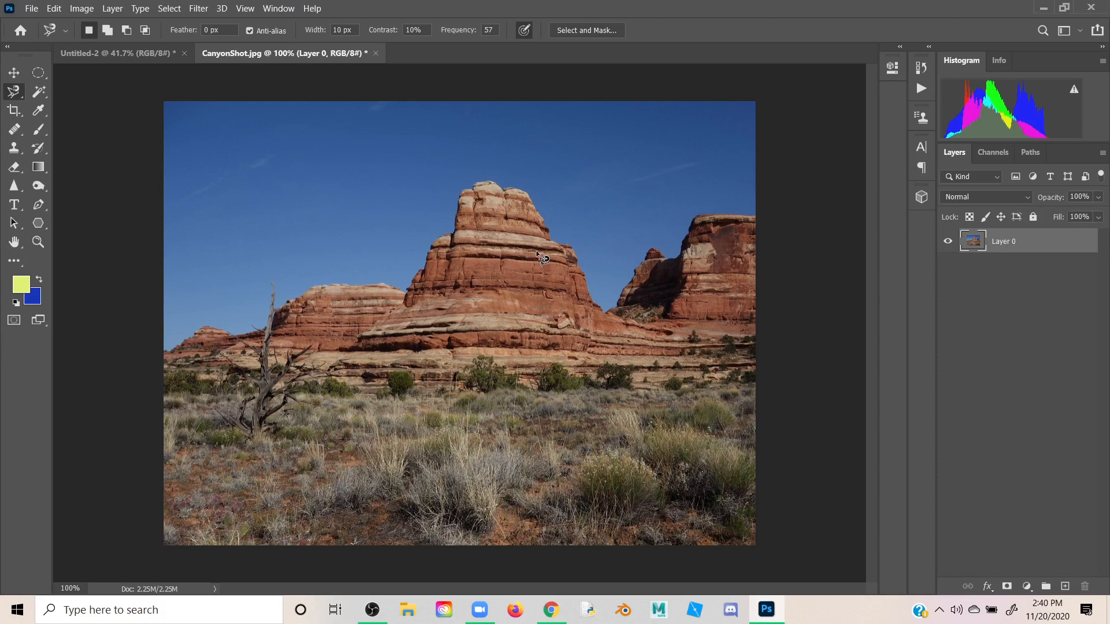
{"action": "scroll", "coordinate": [411, 319], "scroll_direction": "up", "scroll_amount": 5}
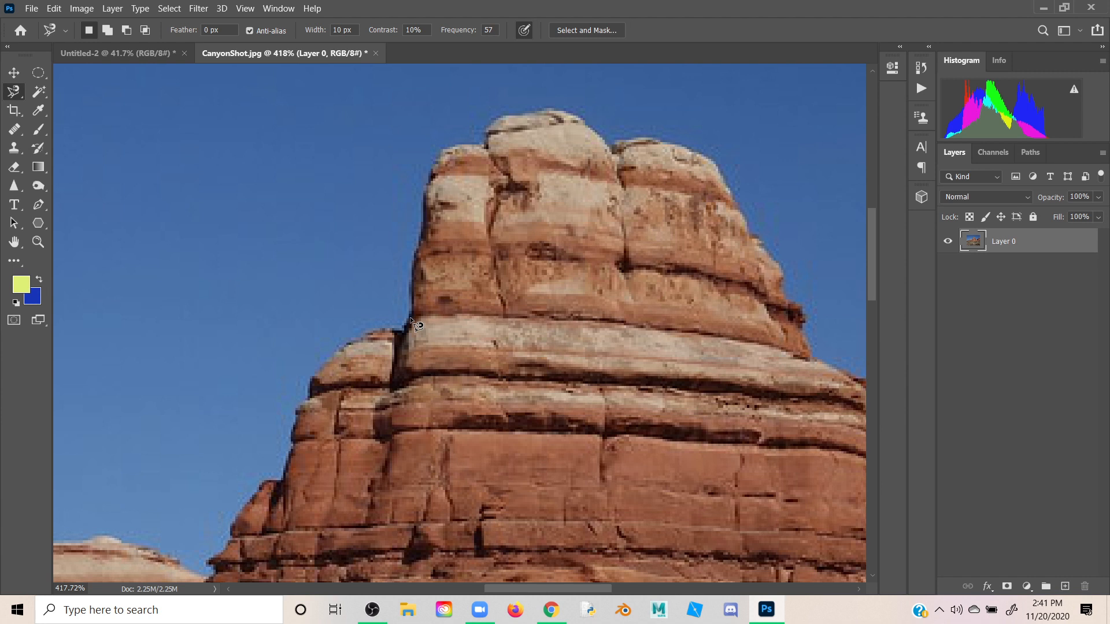
{"action": "left_click", "coordinate": [410, 317]}
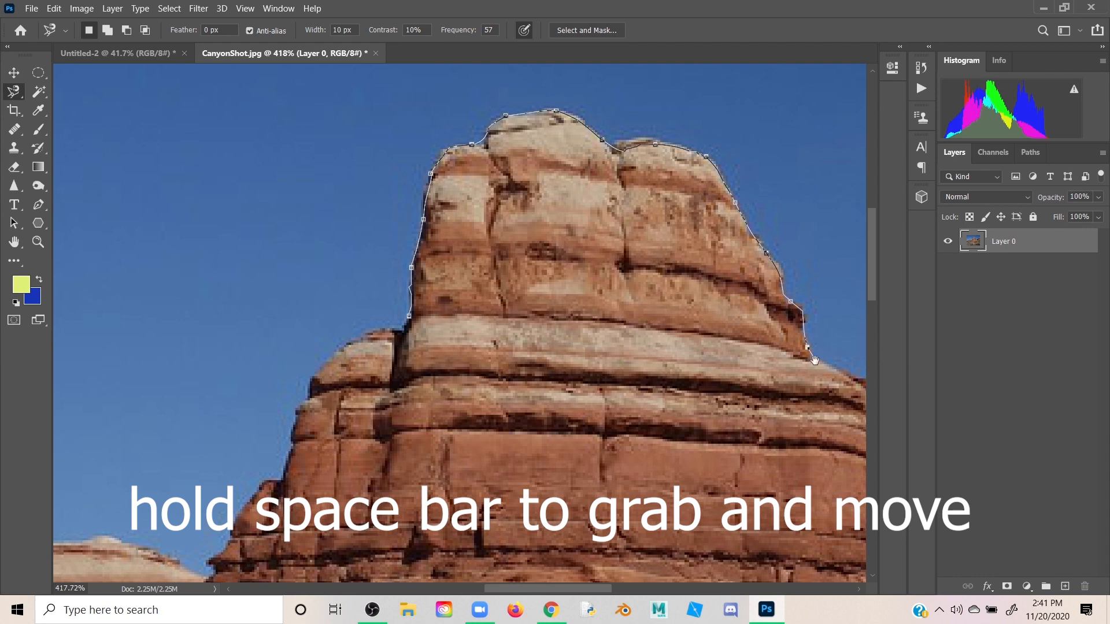
{"action": "left_click_drag", "start_coordinate": [815, 361], "coordinate": [605, 261]}
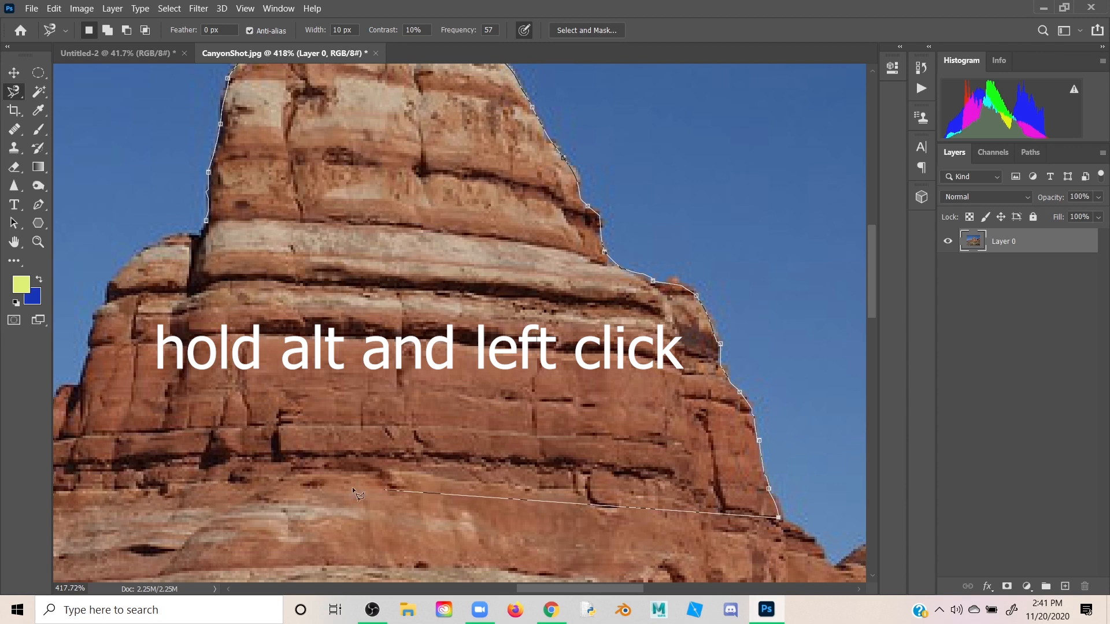
{"action": "left_click", "coordinate": [159, 488], "text": "alt"}
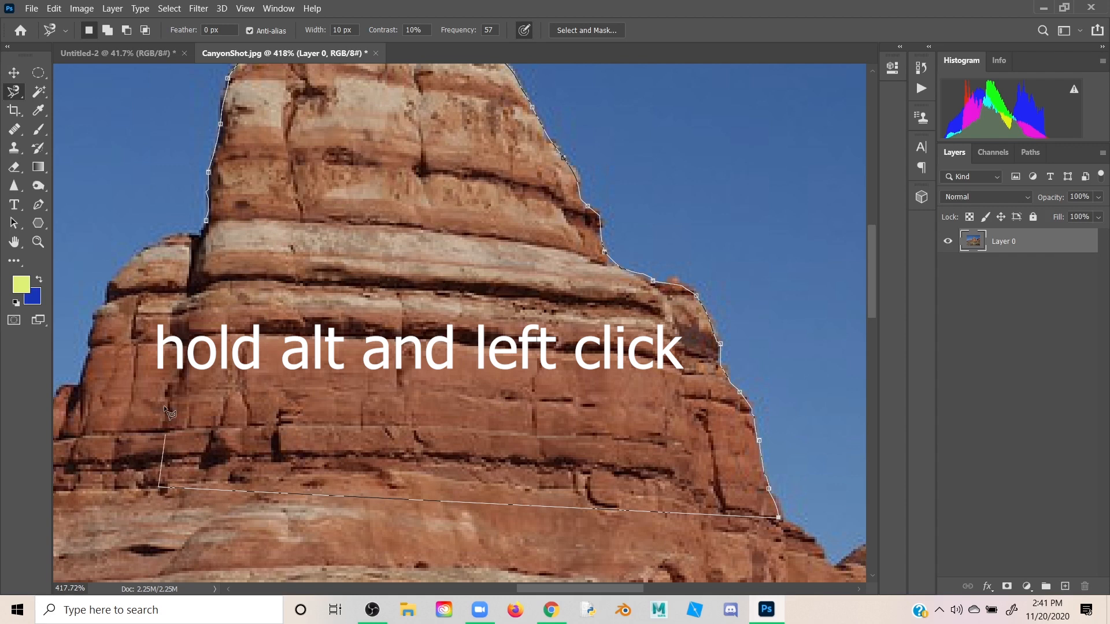
{"action": "left_click", "coordinate": [210, 227], "text": "alt"}
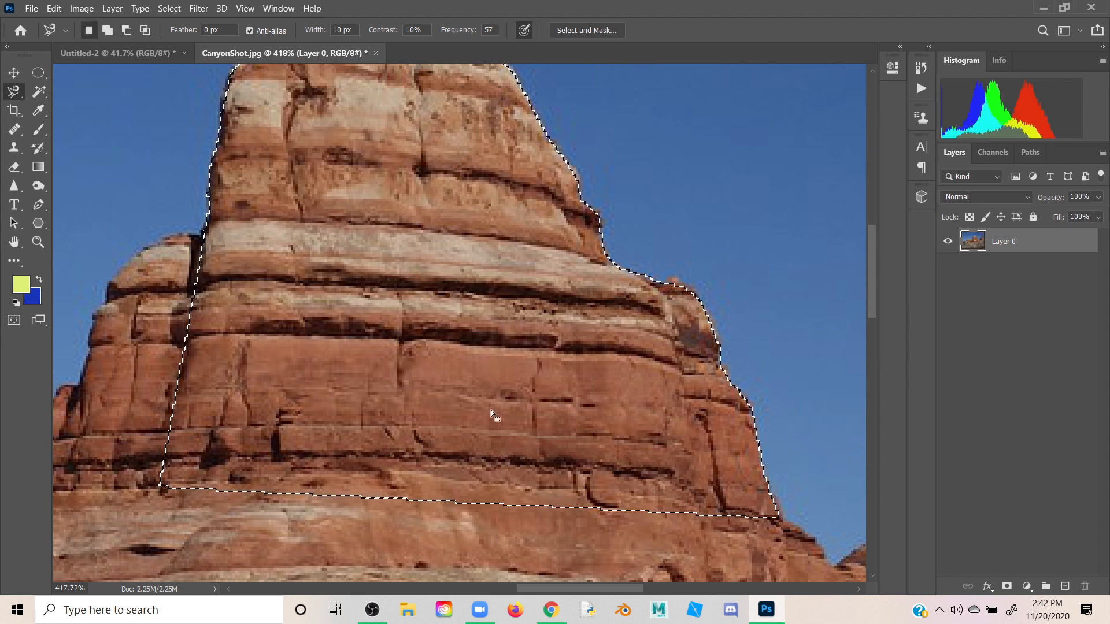
Place a copy of the selected rock higher up with the Move tool to make the butte taller, and deselect it.
{"action": "left_click", "coordinate": [16, 75]}
{"action": "scroll", "coordinate": [390, 287], "scroll_direction": "down", "scroll_amount": 3}
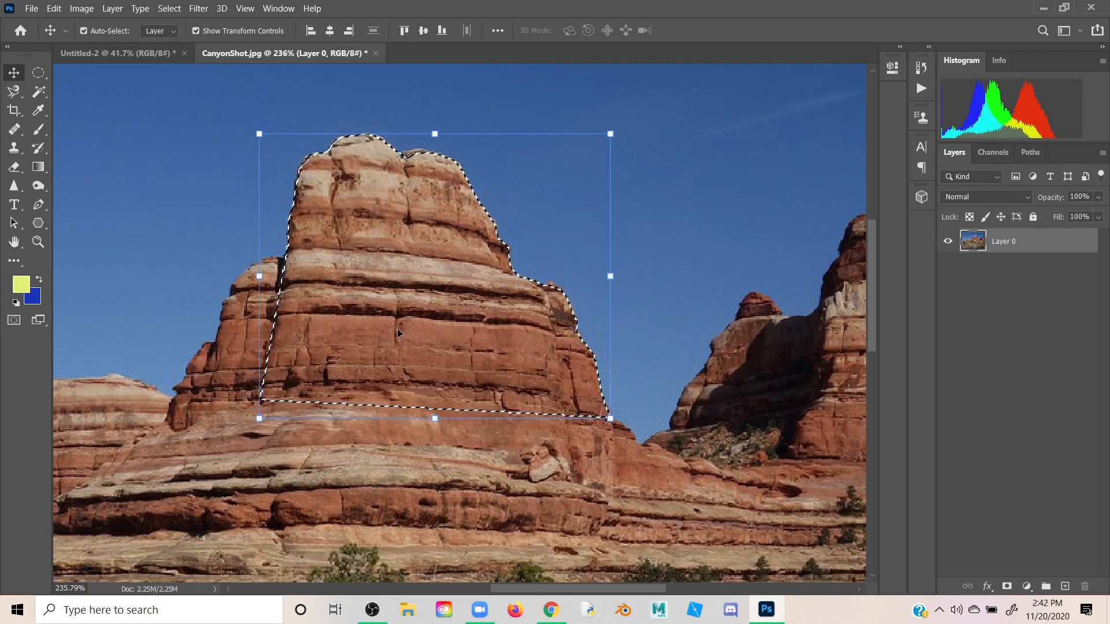
{"action": "key", "text": "alt"}
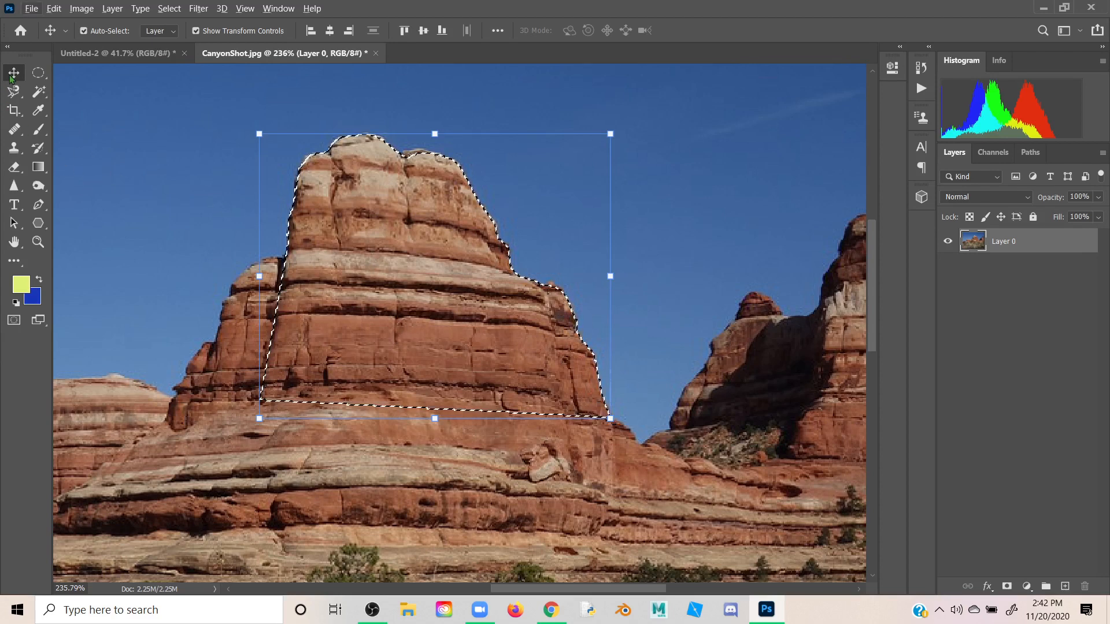
{"action": "key", "text": "alt"}
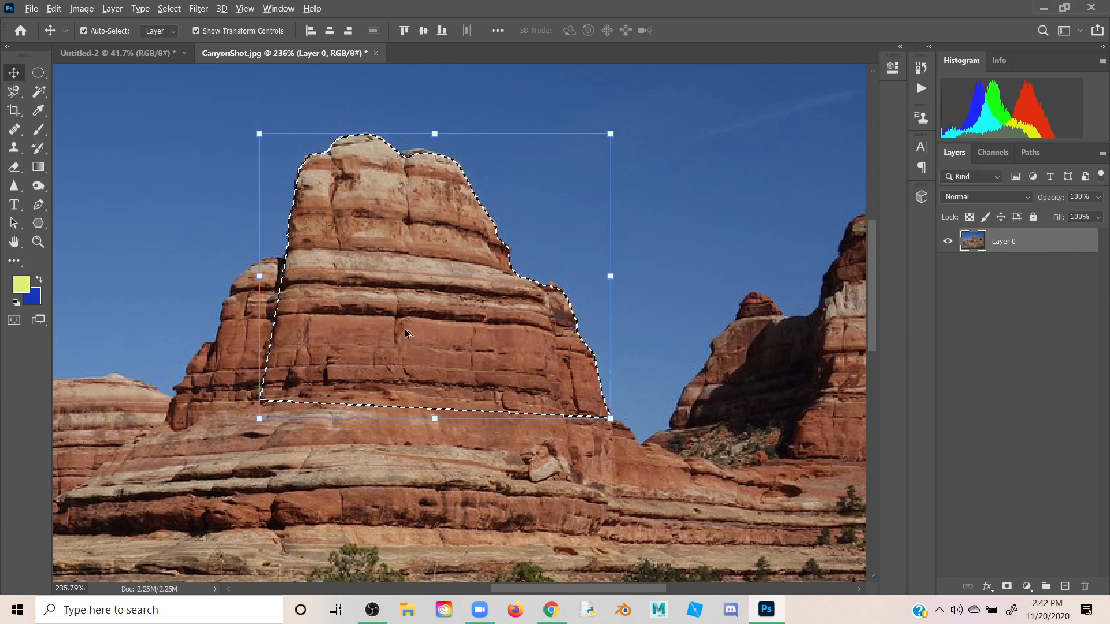
{"action": "left_click_drag", "start_coordinate": [402, 313], "coordinate": [418, 193]}
{"action": "scroll", "coordinate": [495, 225], "scroll_direction": "down", "scroll_amount": 4}
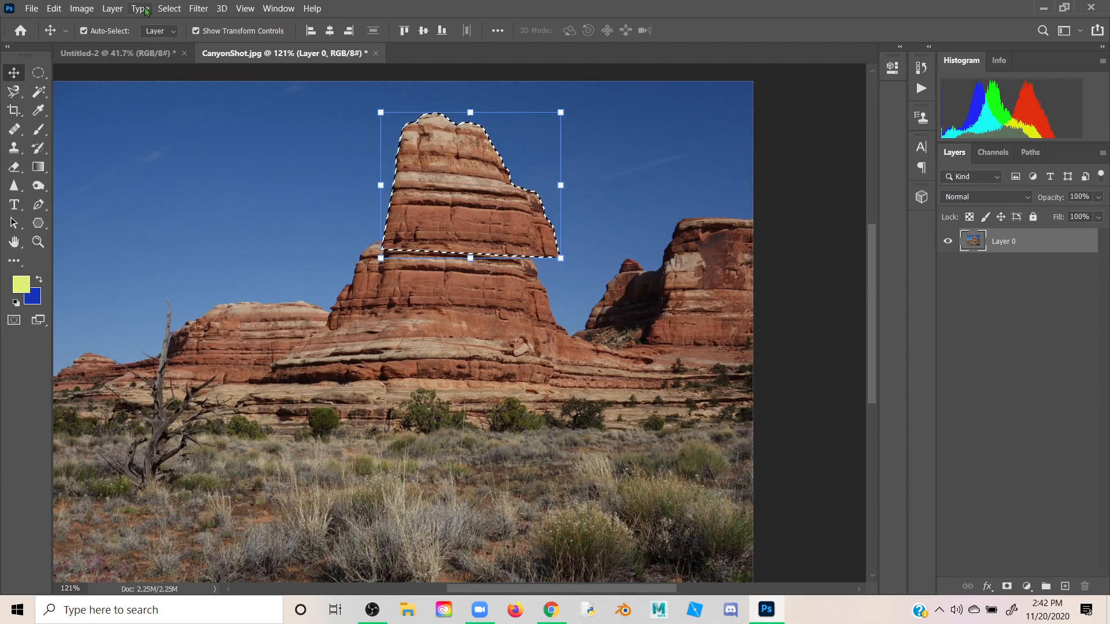
{"action": "left_click", "coordinate": [169, 8]}
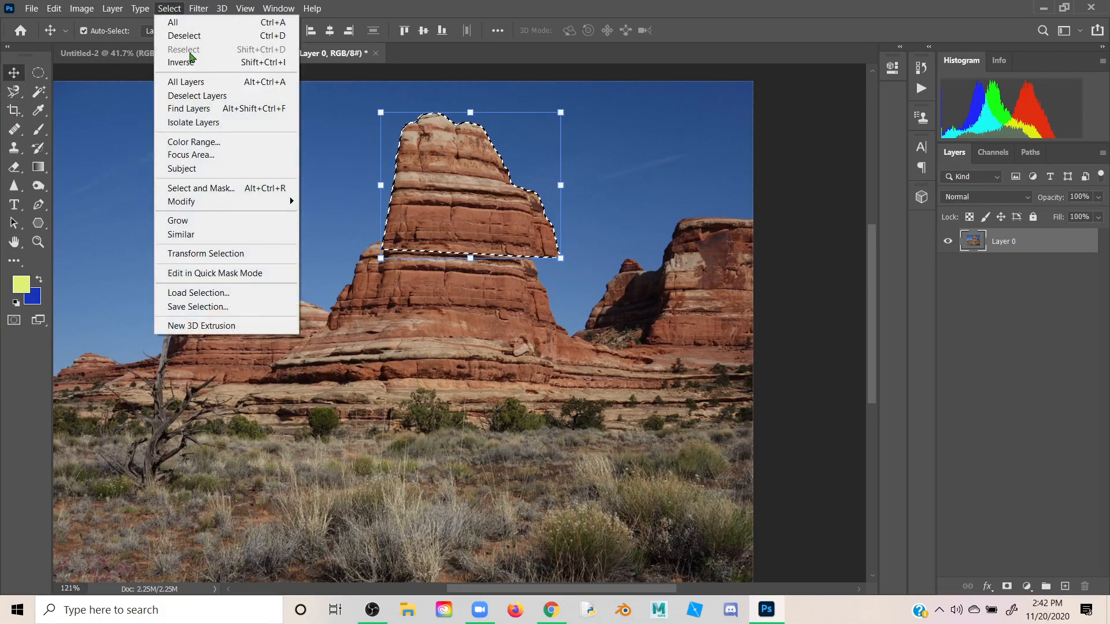
{"action": "left_click", "coordinate": [204, 37]}
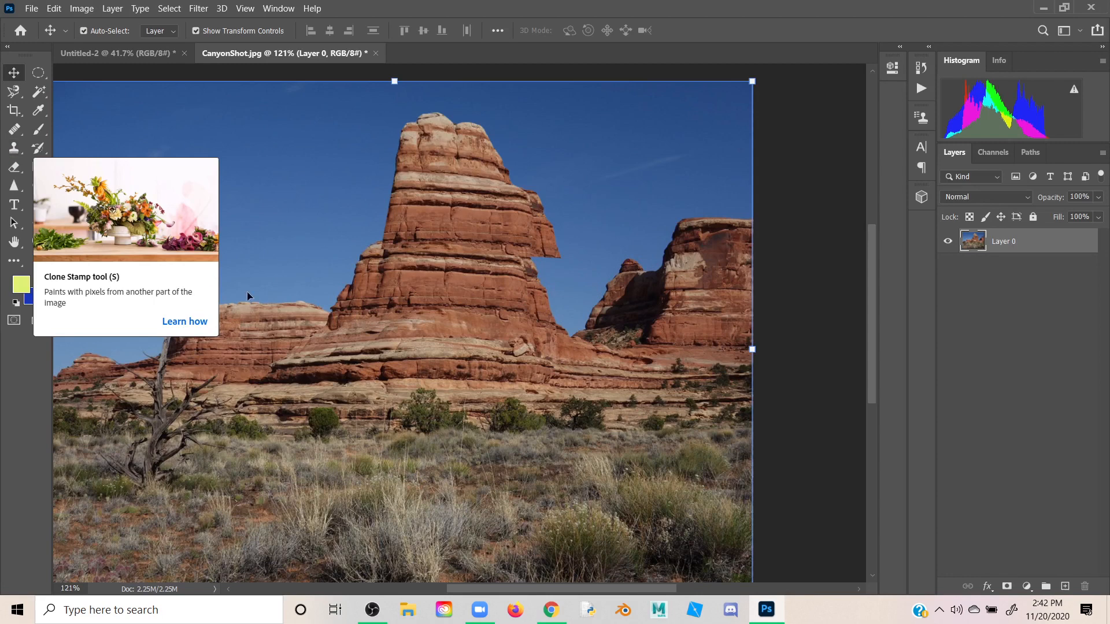
Remove the overhang on the butte's right side with the Clone Stamp tool, blending the slope below into a continuous edge against the sky.
{"action": "left_click", "coordinate": [13, 149]}
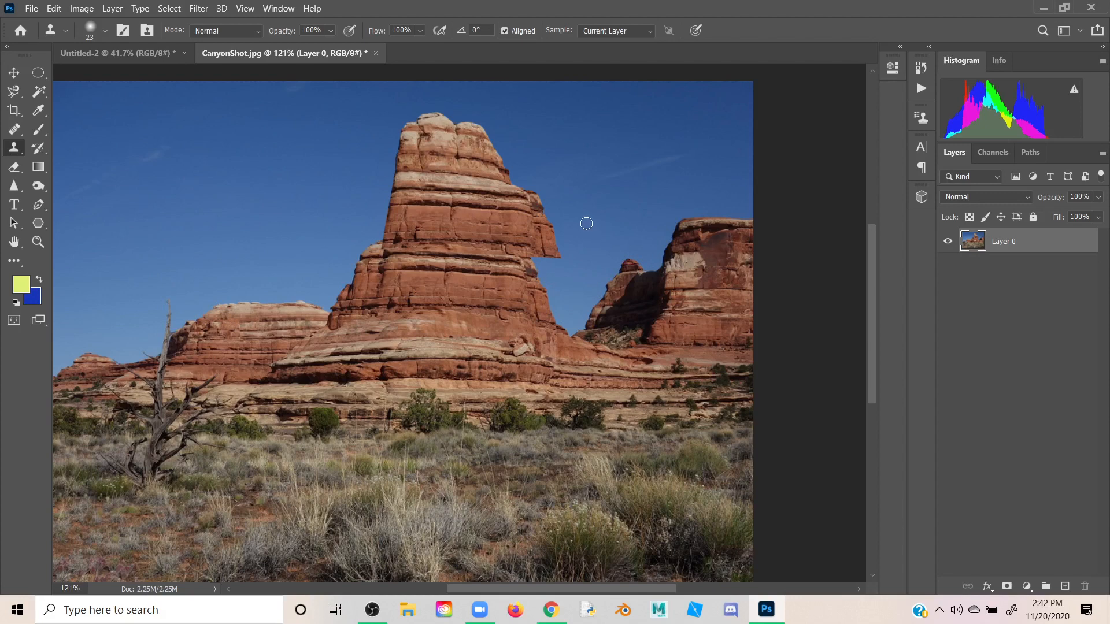
{"action": "left_click", "coordinate": [578, 165], "text": "alt"}
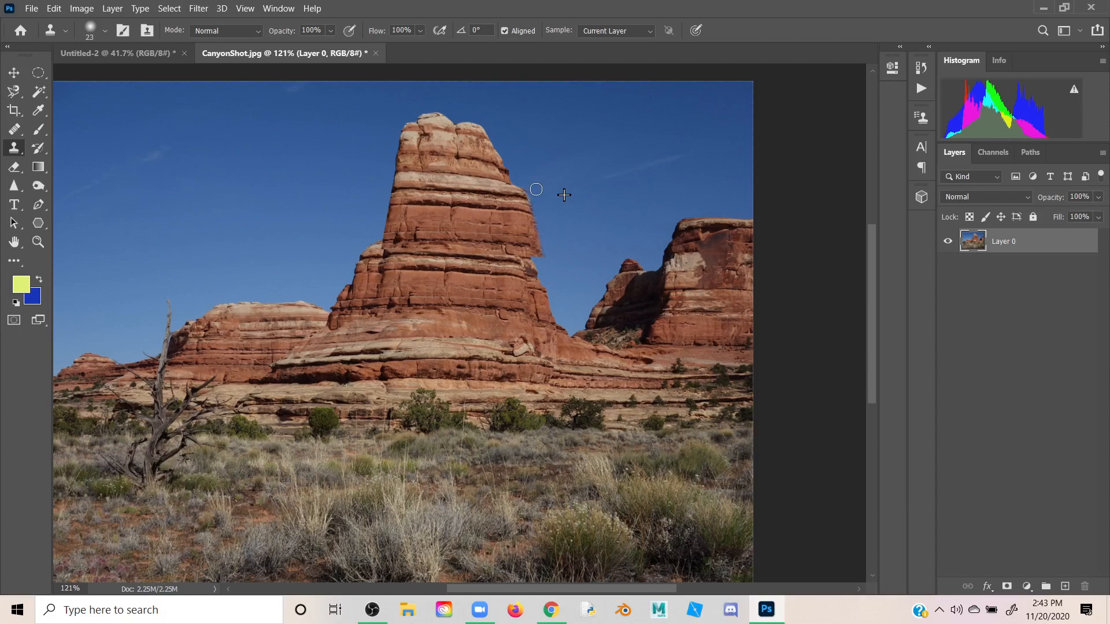
{"action": "left_click_drag", "start_coordinate": [536, 190], "coordinate": [547, 248]}
{"action": "left_click_drag", "start_coordinate": [520, 259], "coordinate": [543, 278]}
{"action": "mouse_move", "coordinate": [540, 281]}
{"action": "left_mouse_down"}
{"action": "mouse_move", "coordinate": [560, 327]}
{"action": "mouse_move", "coordinate": [534, 273]}
{"action": "mouse_move", "coordinate": [562, 331]}
{"action": "left_mouse_up"}
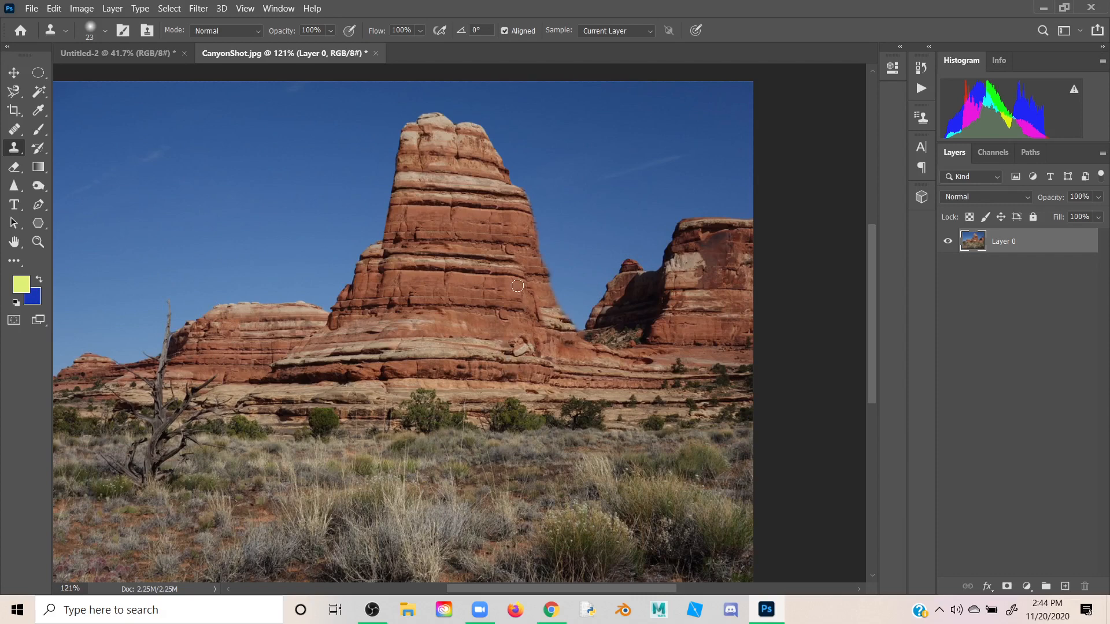
Try cloning sampled sky over the top of the low mesa left of the butte, and undo the stroke.
{"action": "left_click", "coordinate": [208, 170], "text": "alt"}
{"action": "left_click", "coordinate": [571, 236]}
{"action": "left_click", "coordinate": [469, 270]}
{"action": "mouse_move", "coordinate": [253, 298]}
{"action": "left_mouse_down"}
{"action": "mouse_move", "coordinate": [248, 324]}
{"action": "mouse_move", "coordinate": [270, 312]}
{"action": "mouse_move", "coordinate": [270, 323]}
{"action": "left_mouse_up"}
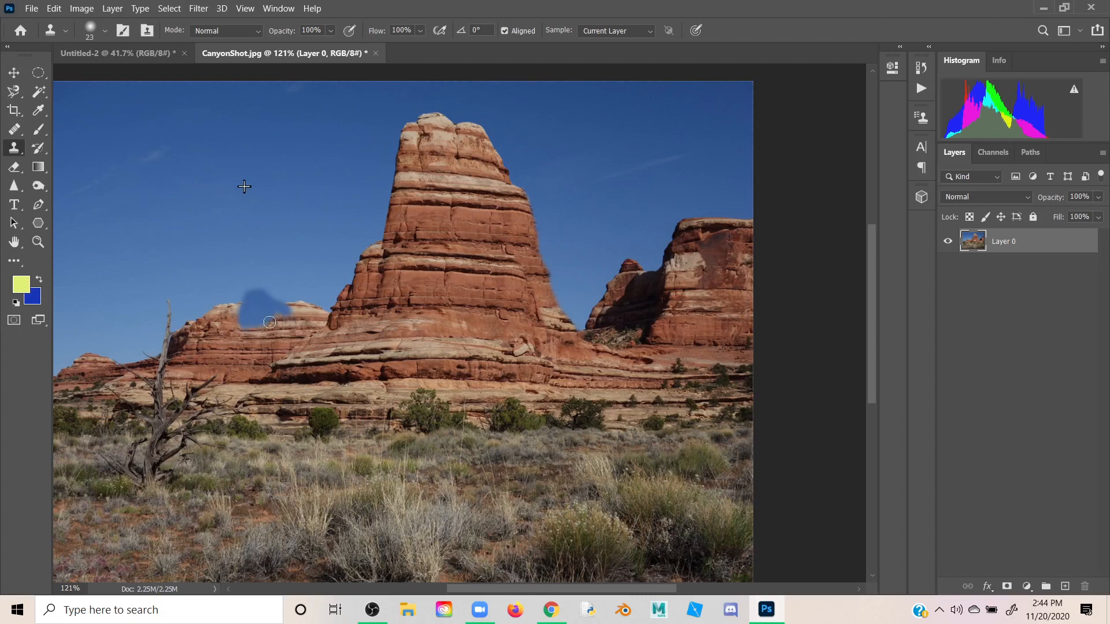
{"action": "key", "text": "ctrl+z"}
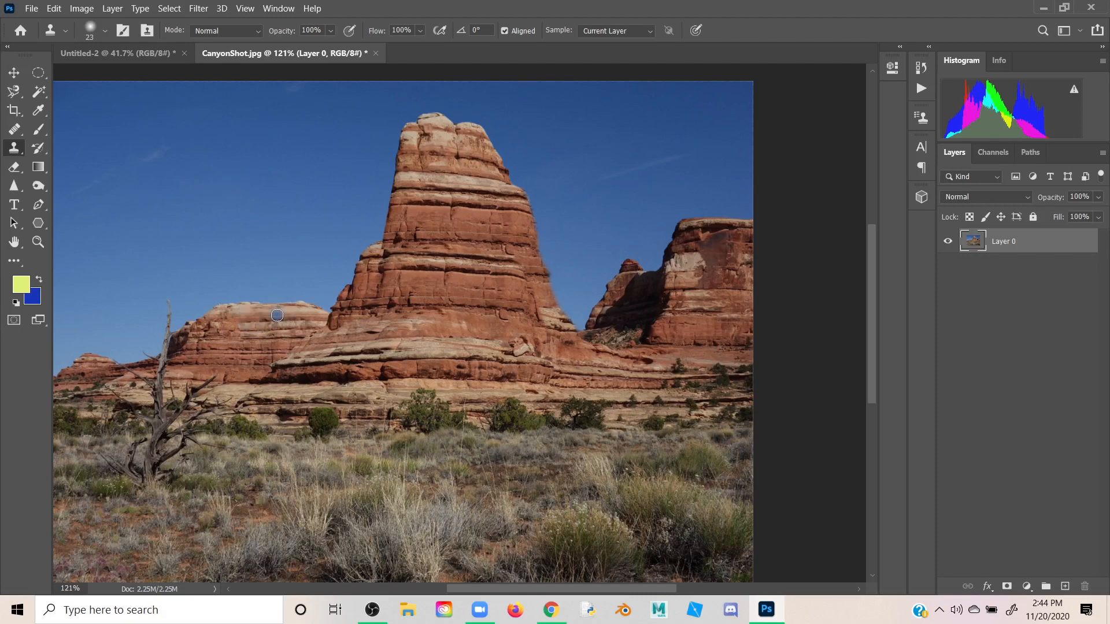